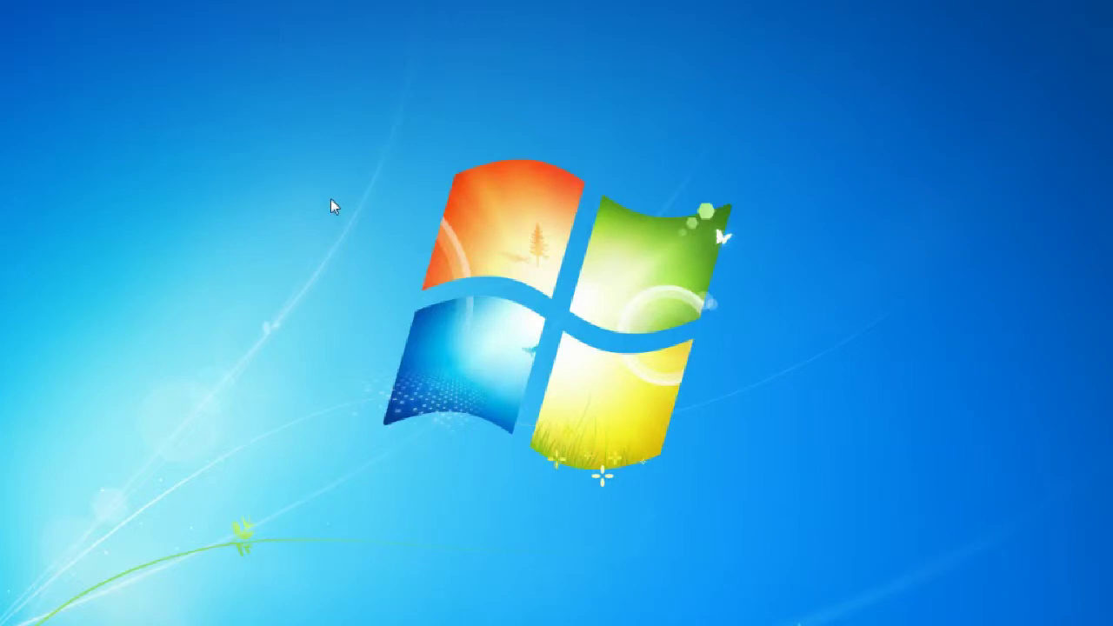
# Search Google in Chrome for 'malwarebytes' and bring up the results page
pyautogui.click(128, 457)
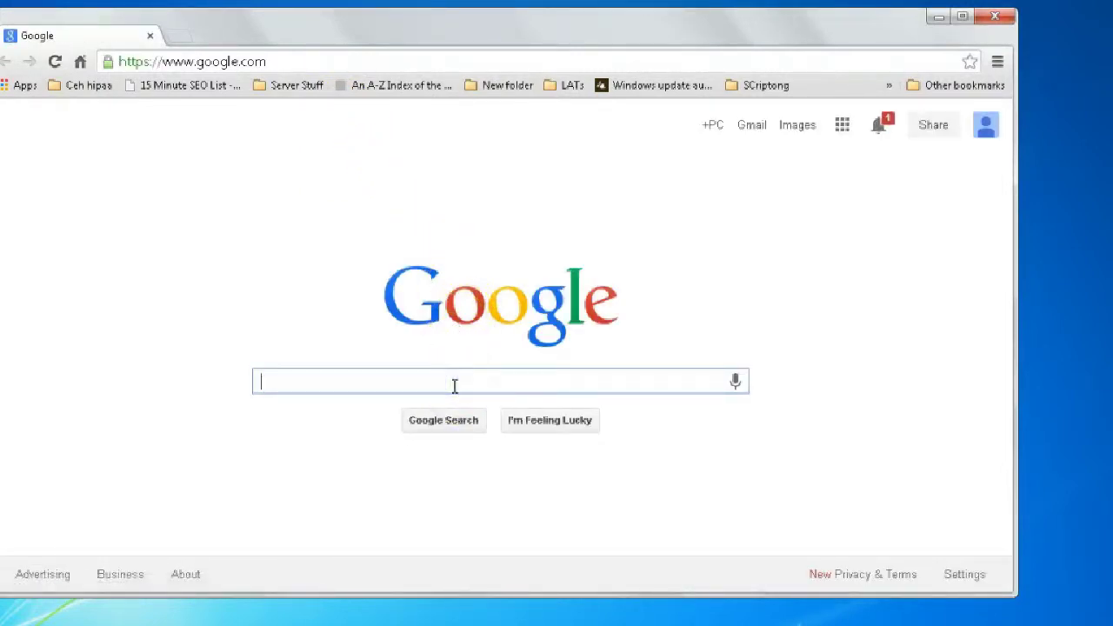
pyautogui.write('malware')
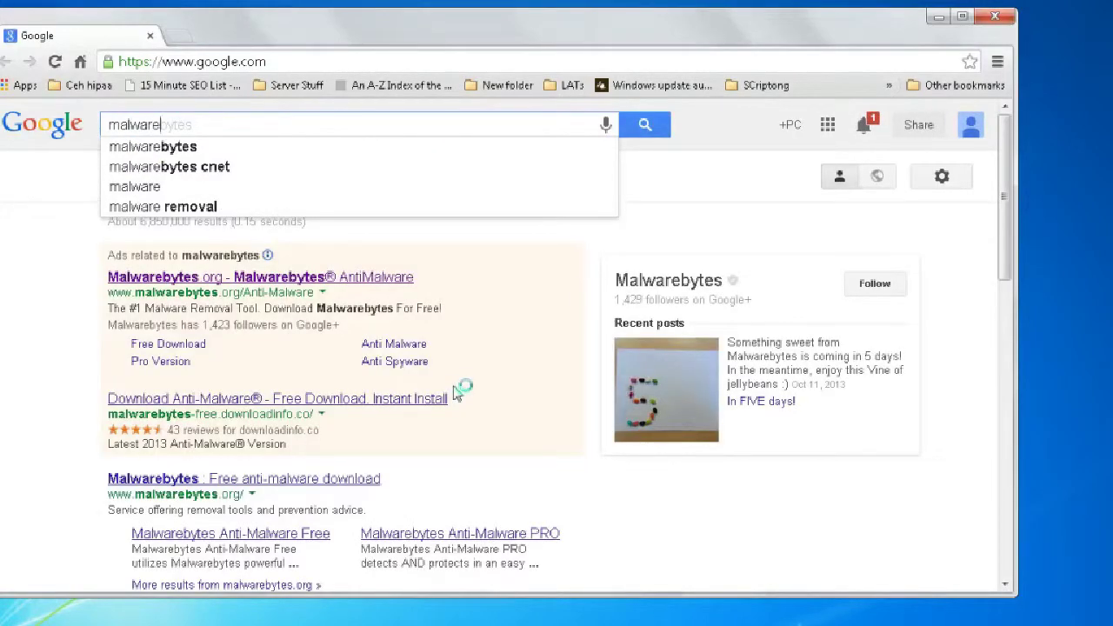
pyautogui.write('bytes')
pyautogui.press('Return')
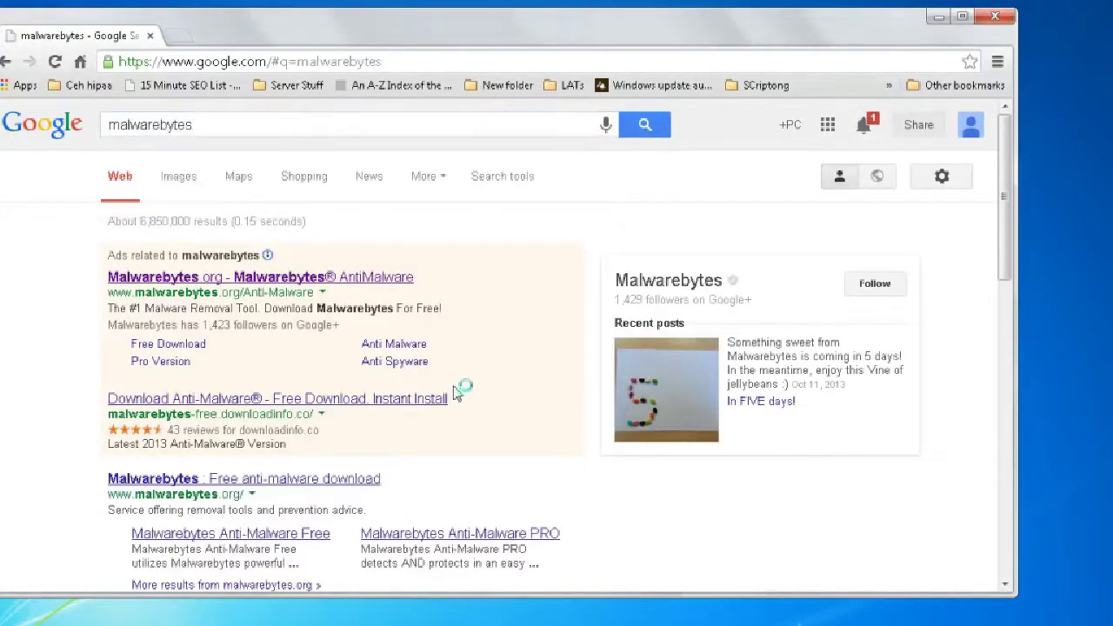
pyautogui.click(445, 177)
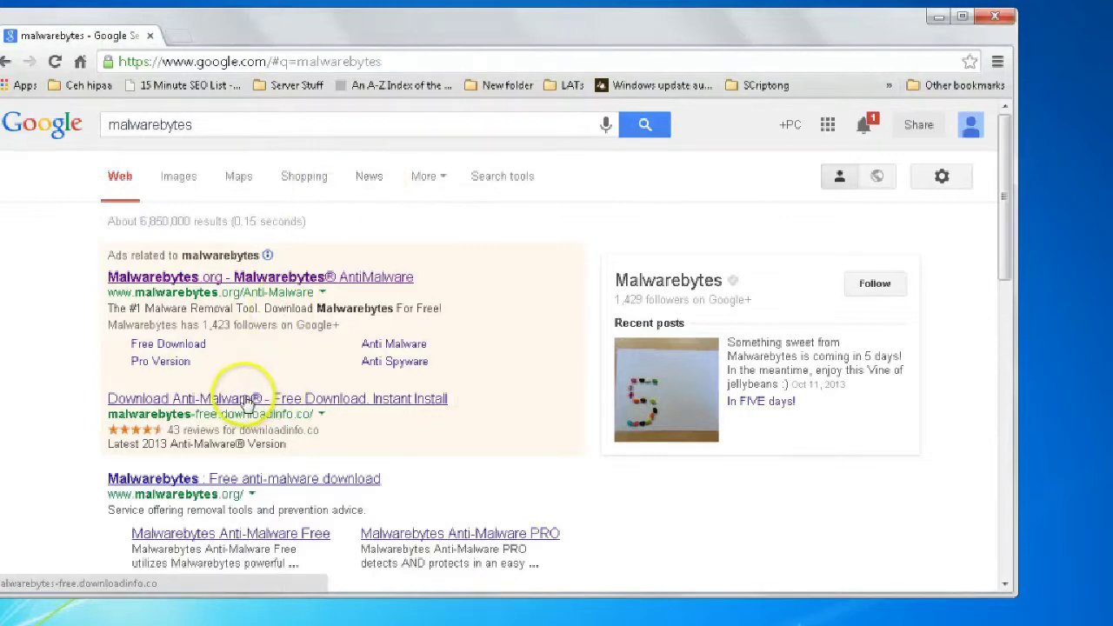
# Open the official Malwarebytes site and go to the Free Version Download form
pyautogui.click(235, 279)
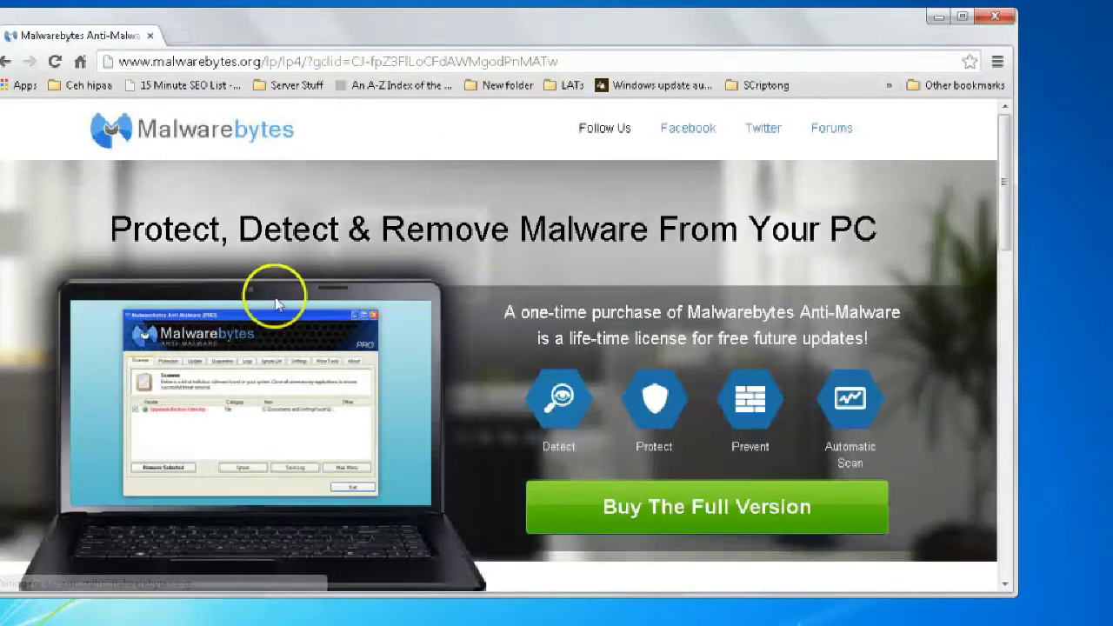
pyautogui.scroll(-8, 661, 330)
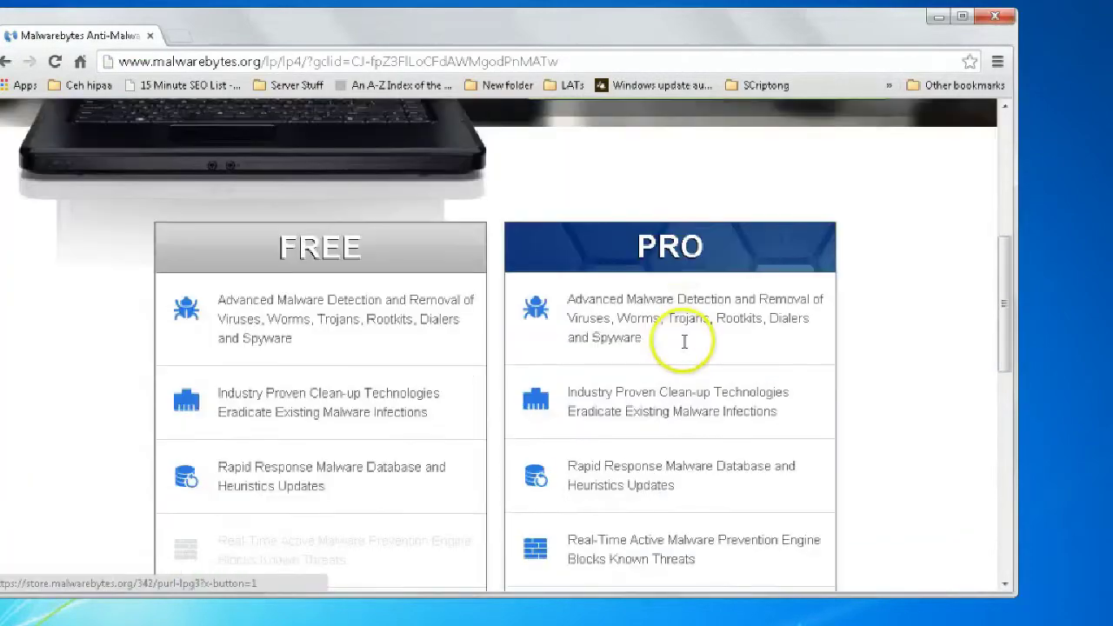
pyautogui.scroll(-3, 505, 348)
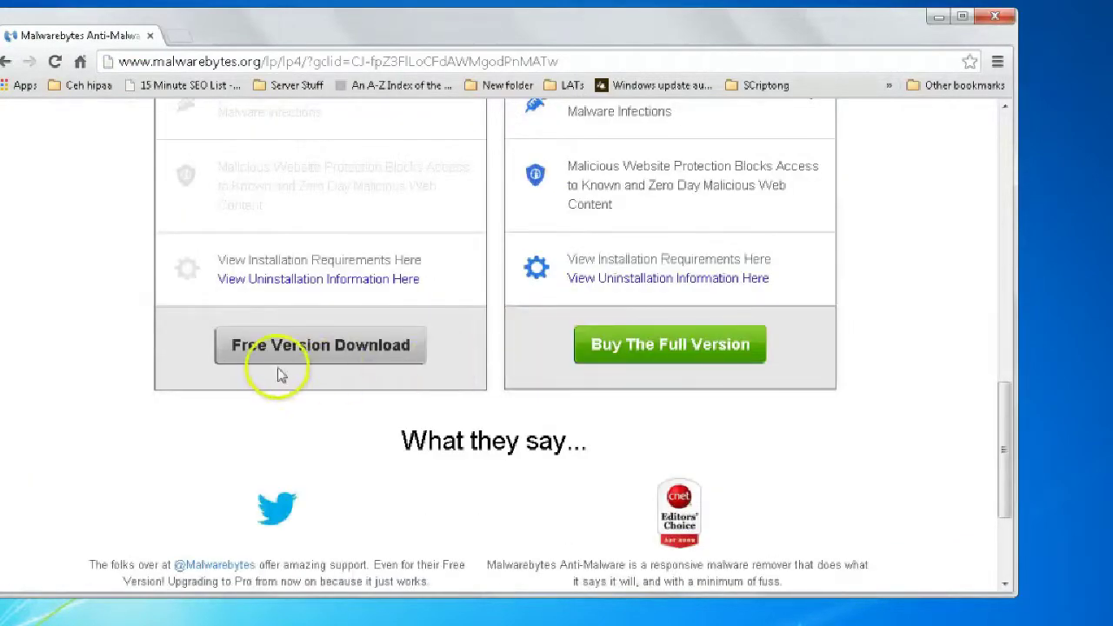
pyautogui.click(296, 354)
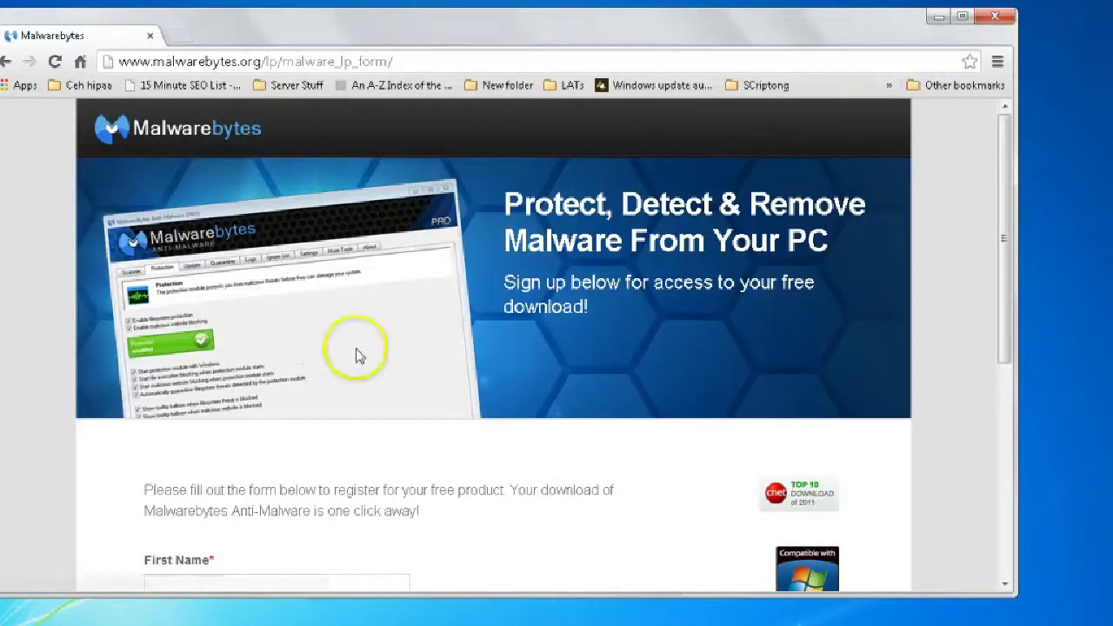
pyautogui.scroll(-2, 497, 402)
pyautogui.scroll(-1, 501, 404)
# Fill in the first name, last name and e-mail fields and submit the form to download the installer
pyautogui.click(299, 329)
pyautogui.write('pc')
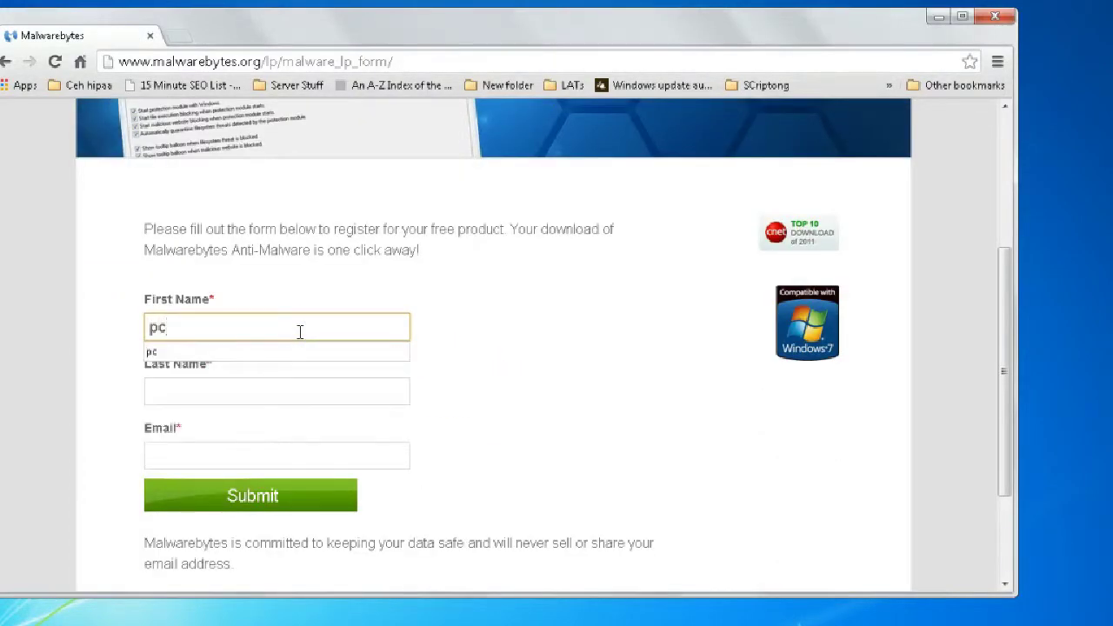
pyautogui.press('Tab')
pyautogui.write('how')
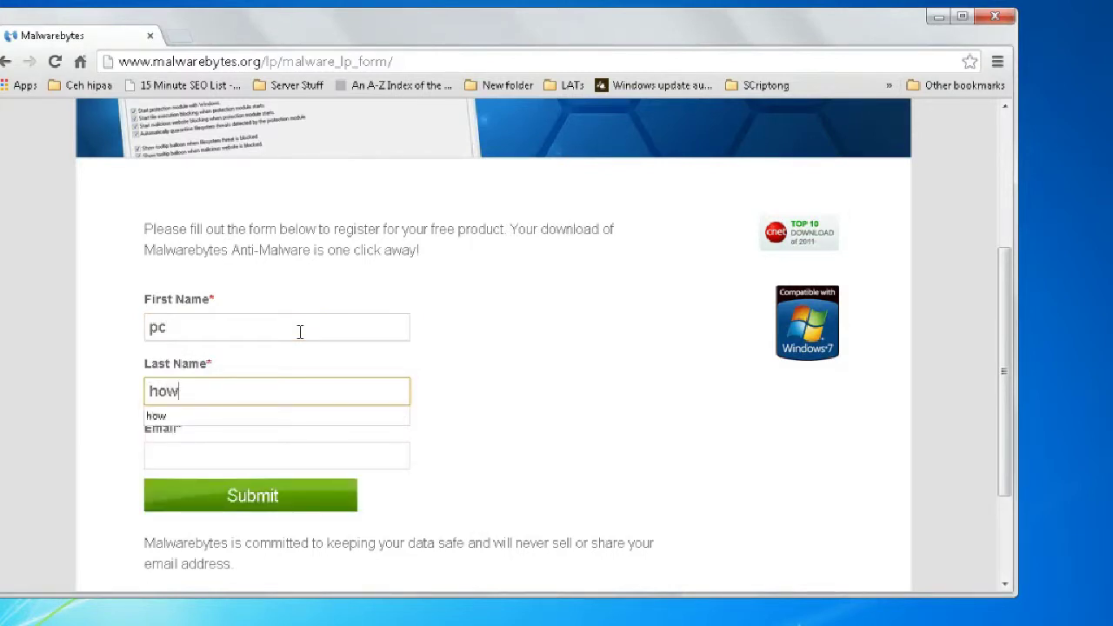
pyautogui.press('Tab')
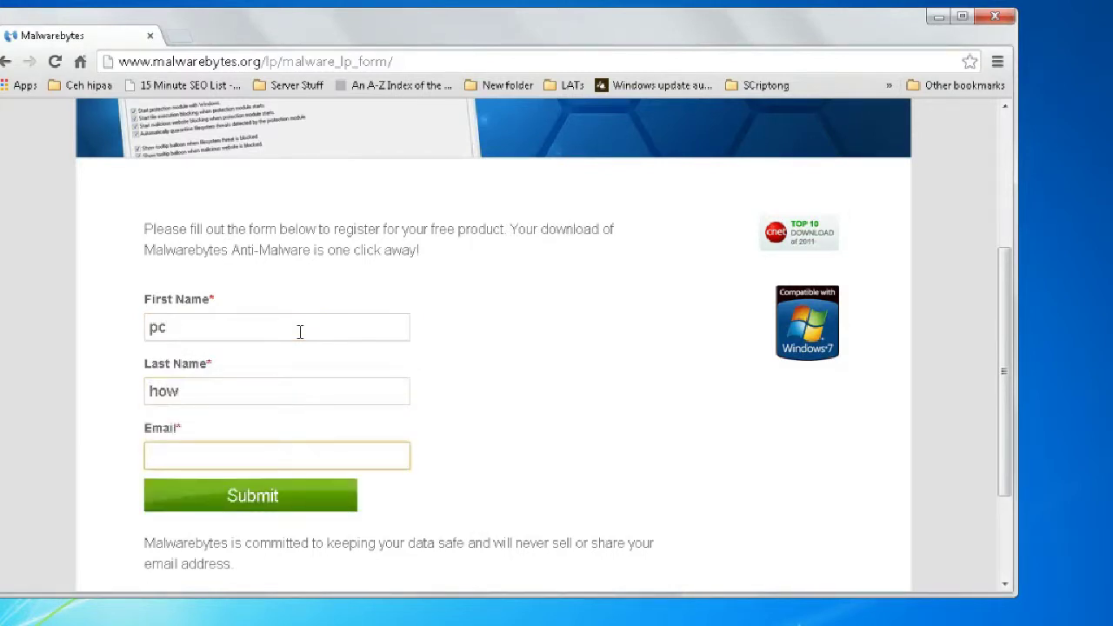
pyautogui.write('pchow.')
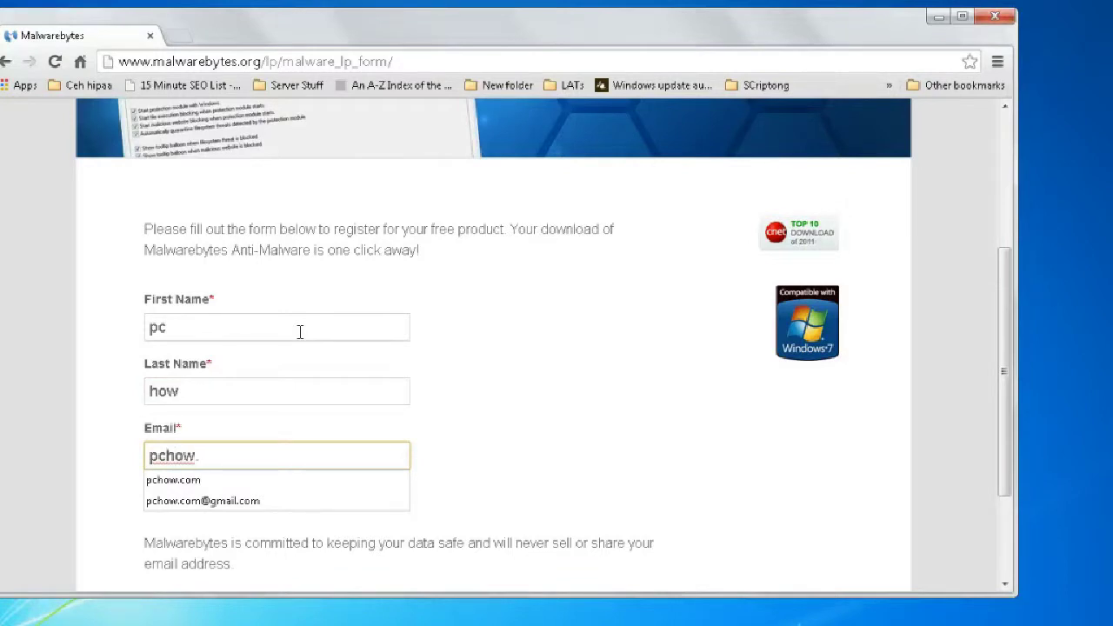
pyautogui.write('com')
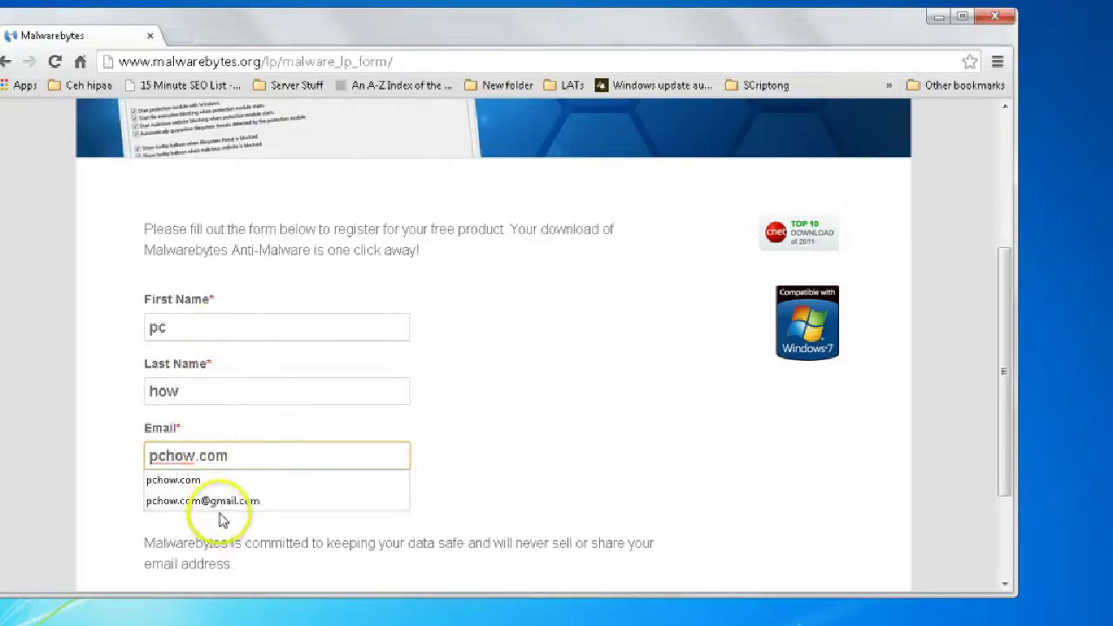
pyautogui.click(218, 503)
pyautogui.click(218, 559)
pyautogui.scroll(-1, 219, 551)
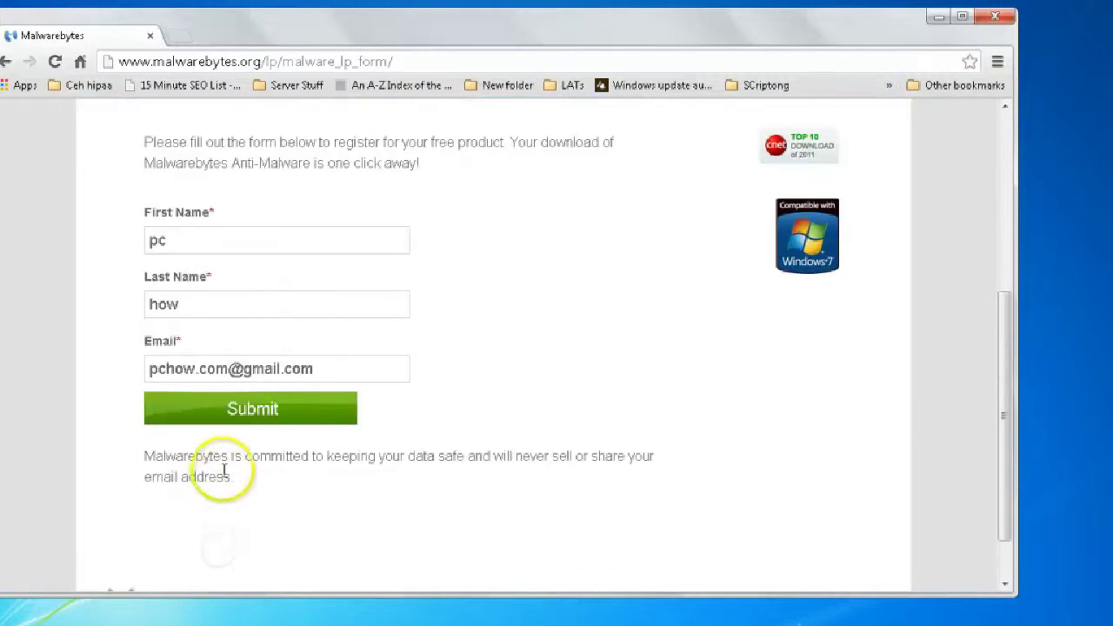
pyautogui.click(225, 416)
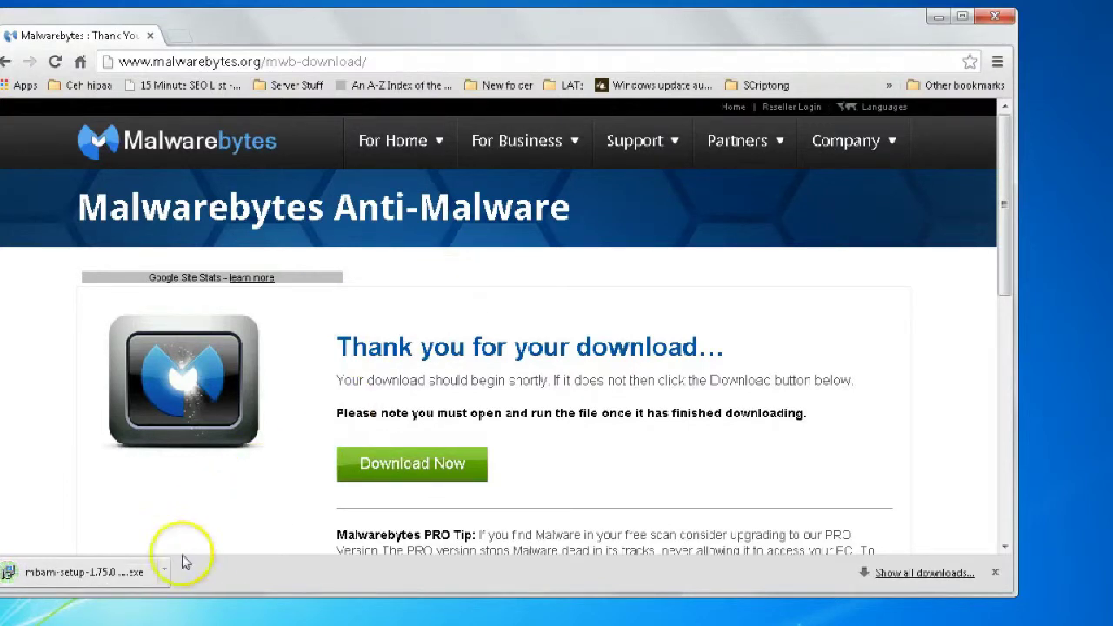
# Open the Downloads folder from the user folder and select the mbam-setup-1.75.0.1300 (1) installer
pyautogui.press('super')
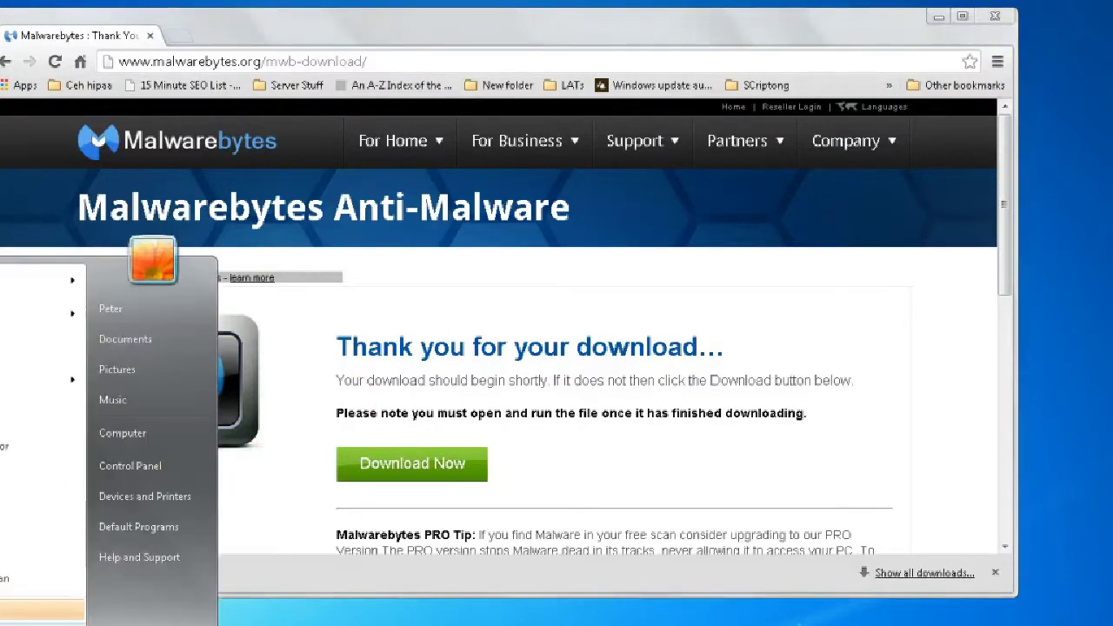
pyautogui.click(129, 312)
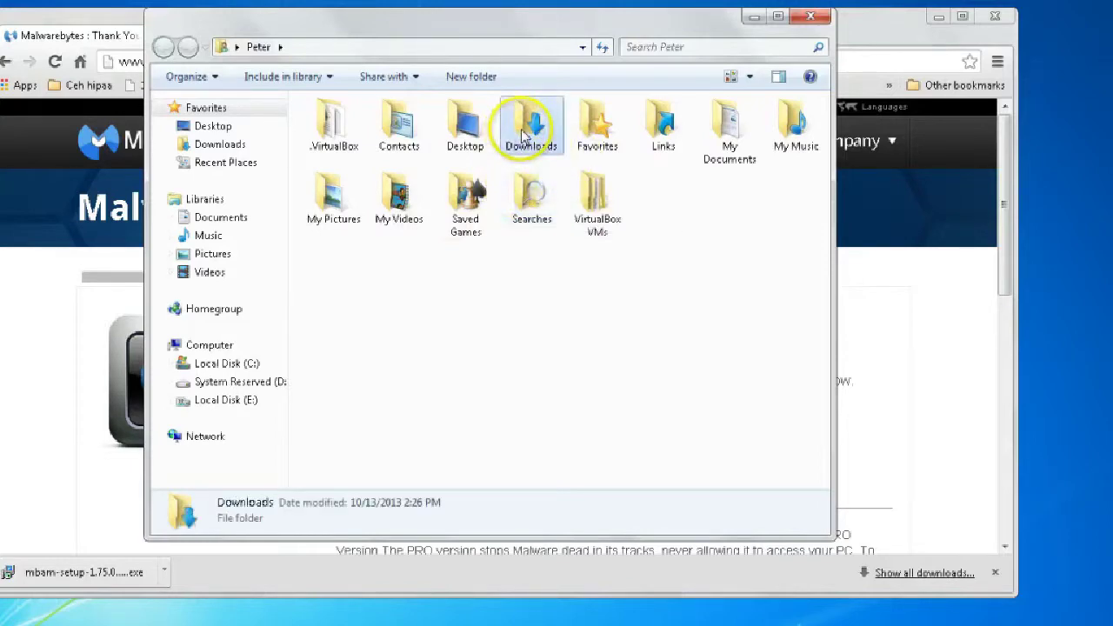
pyautogui.doubleClick(526, 135)
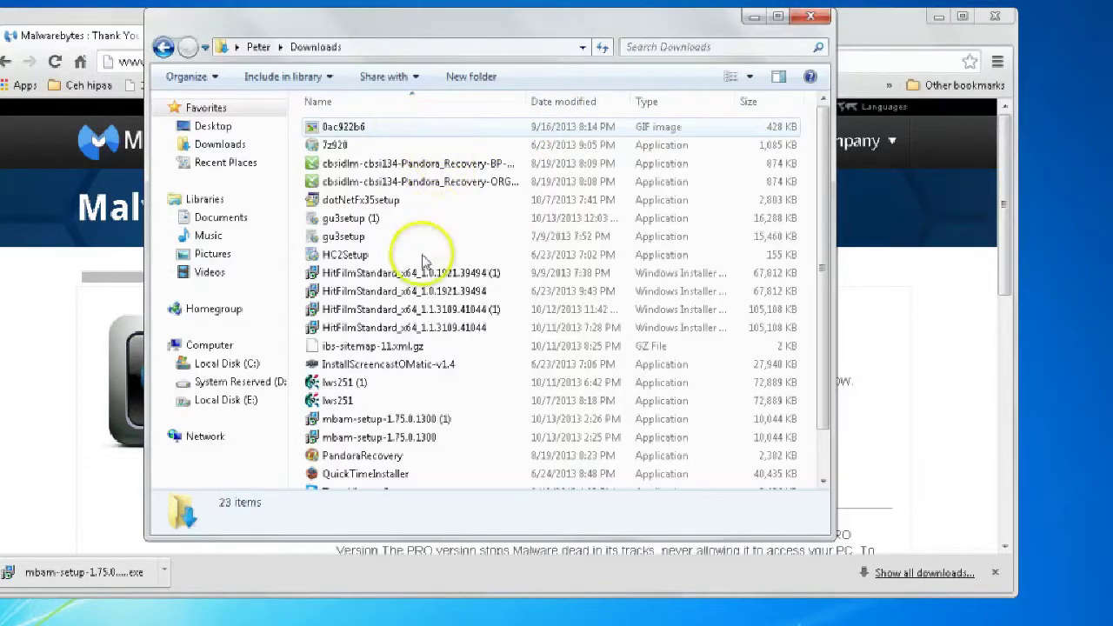
pyautogui.click(367, 421)
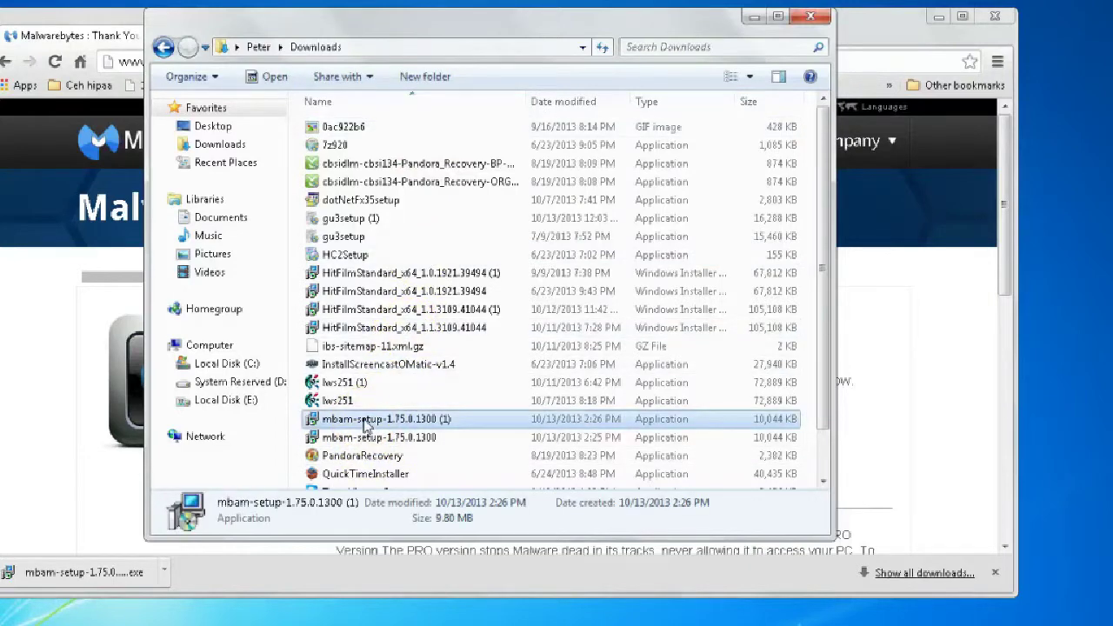
# Launch the Malwarebytes installer, allow it to run, confirm the language and accept the licence
pyautogui.doubleClick(367, 421)
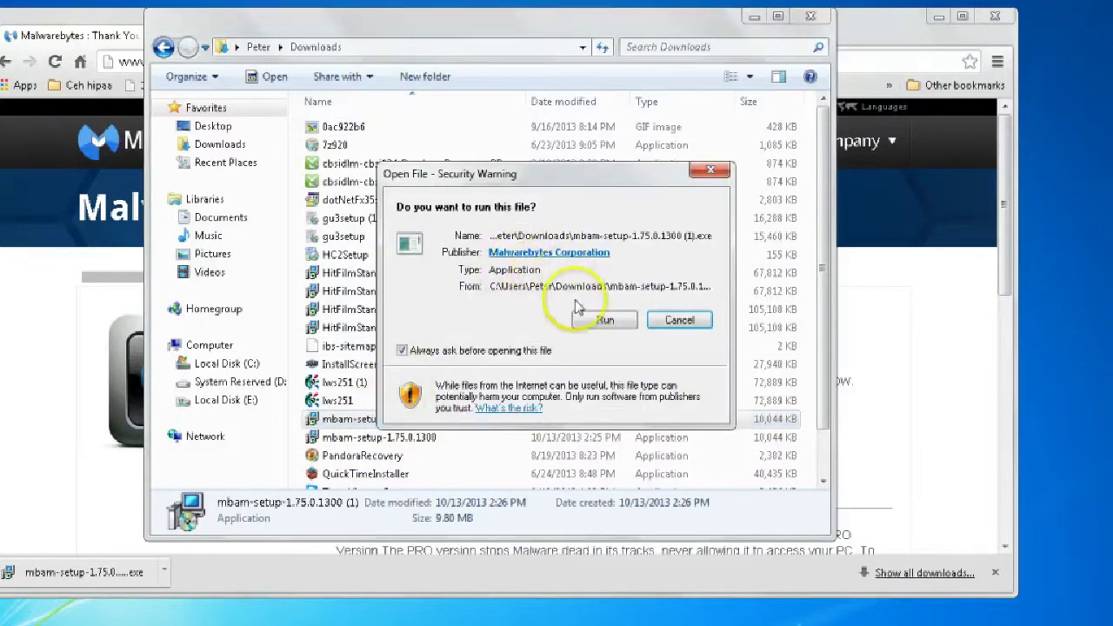
pyautogui.click(600, 321)
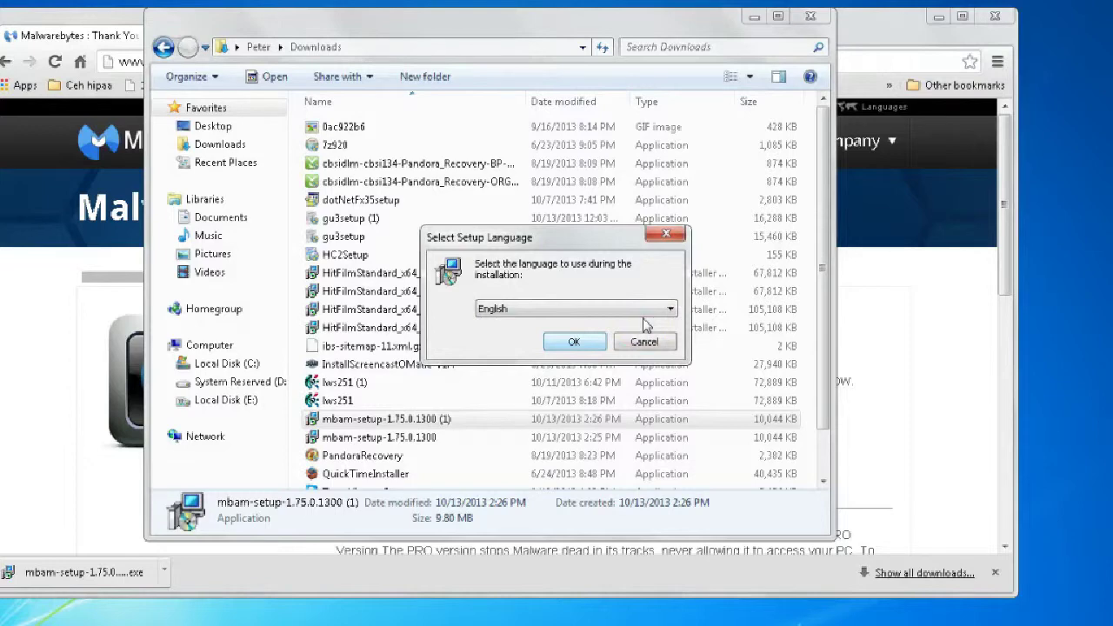
pyautogui.click(583, 346)
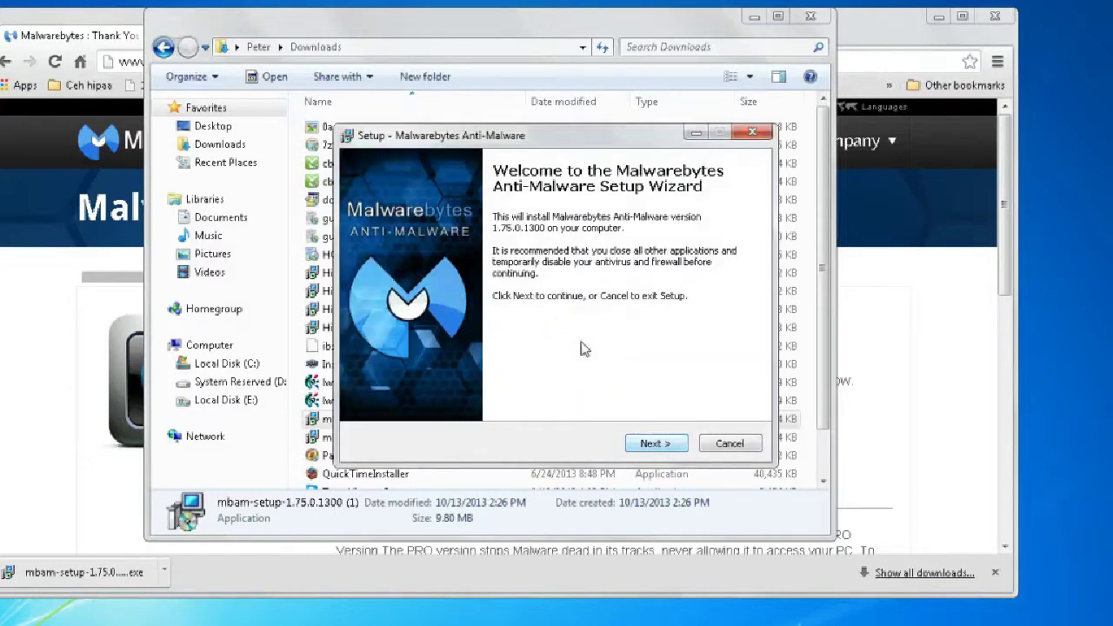
pyautogui.press('Return')
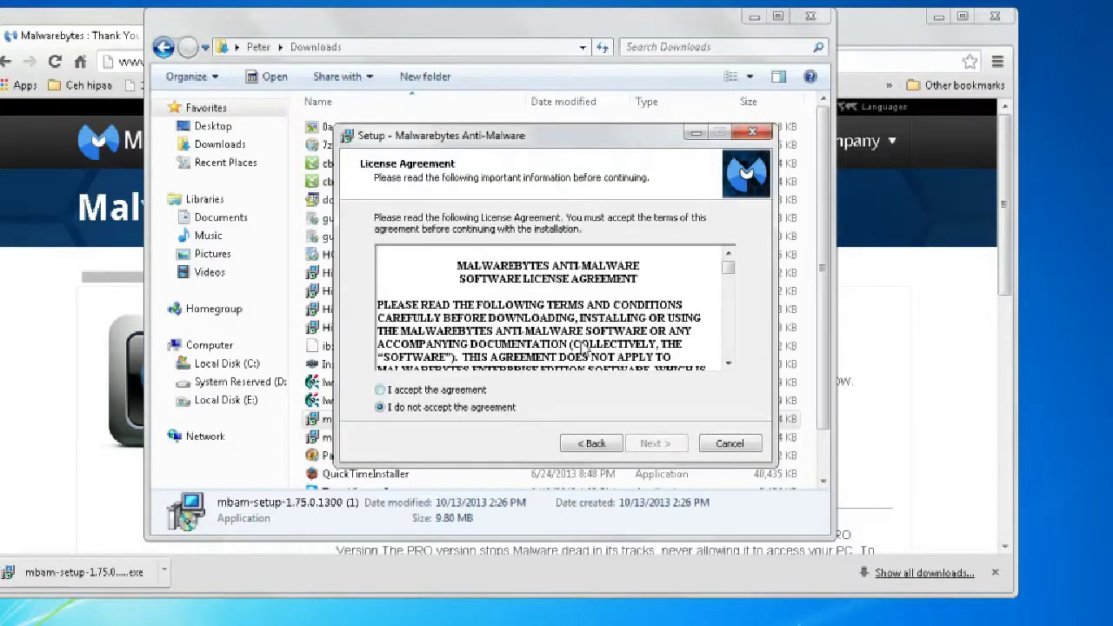
pyautogui.press('Up')
# Keep the default install folder, Start Menu folder and desktop icon through to Ready to Install
pyautogui.click(648, 445)
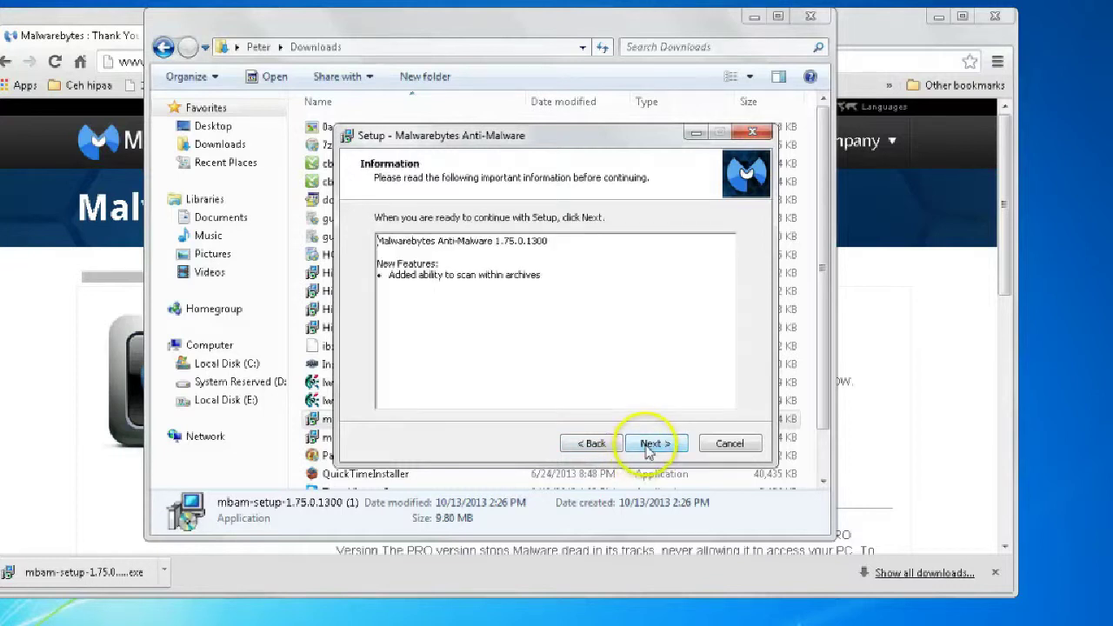
pyautogui.click(659, 447)
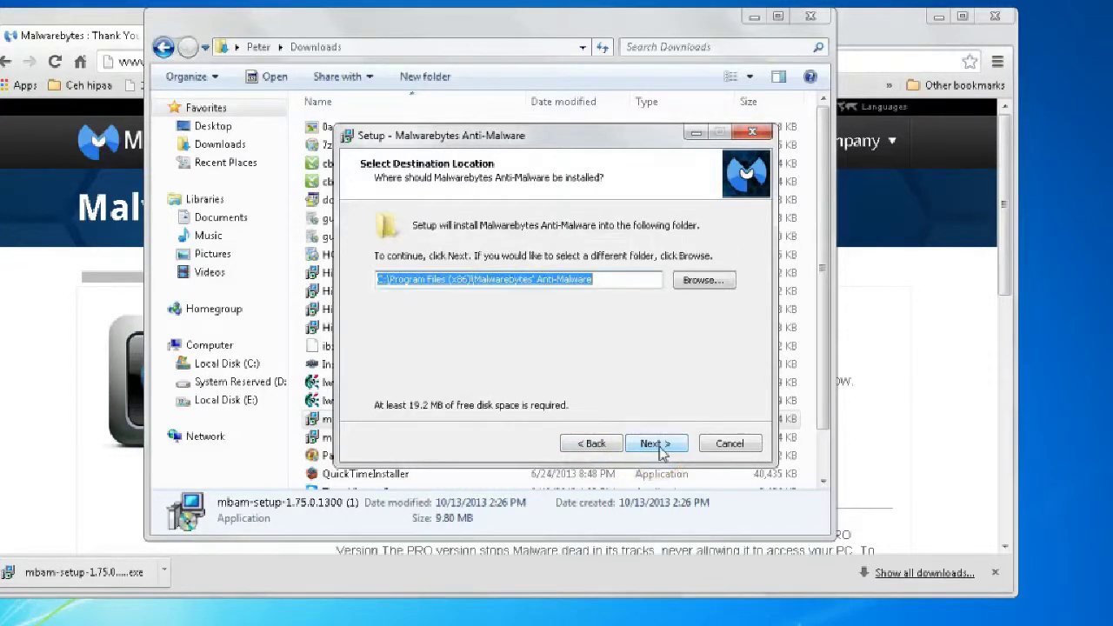
pyautogui.click(659, 447)
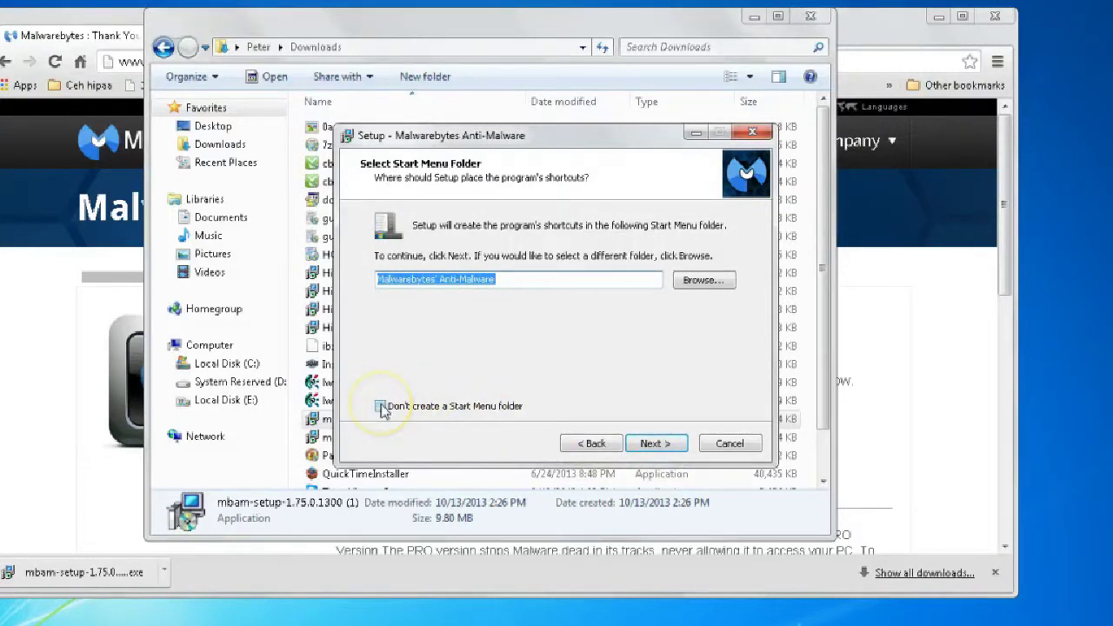
pyautogui.click(382, 406)
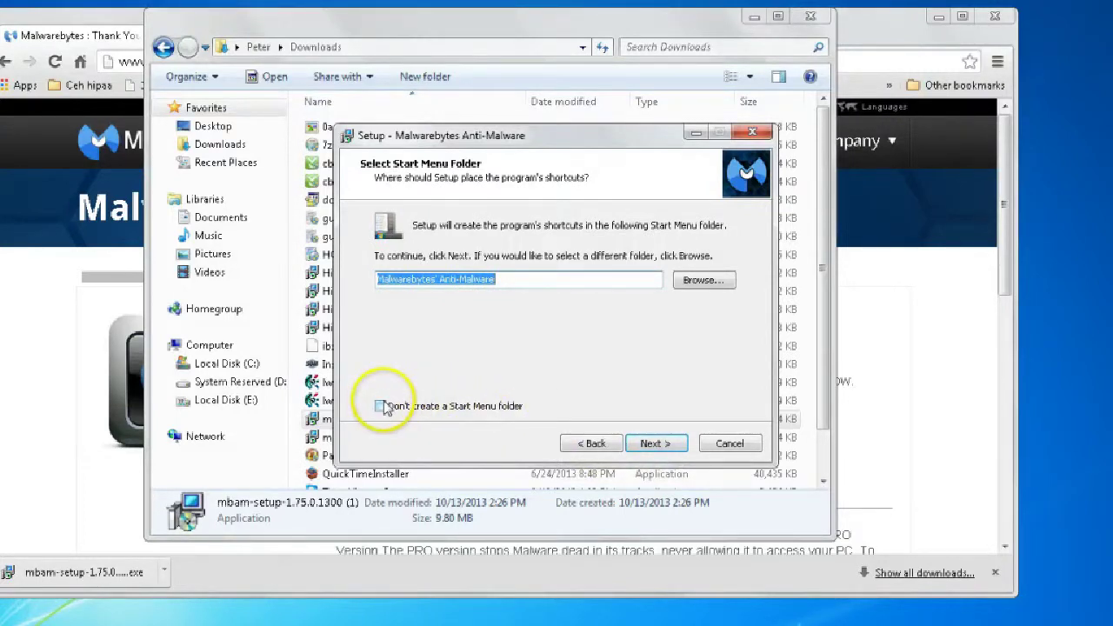
pyautogui.click(650, 445)
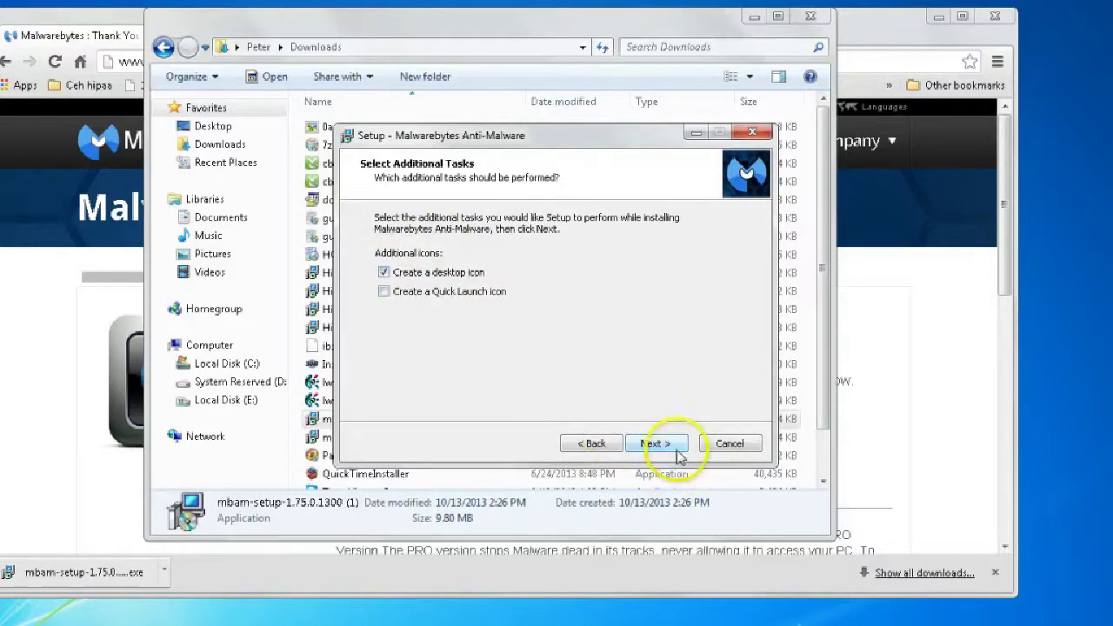
pyautogui.click(659, 450)
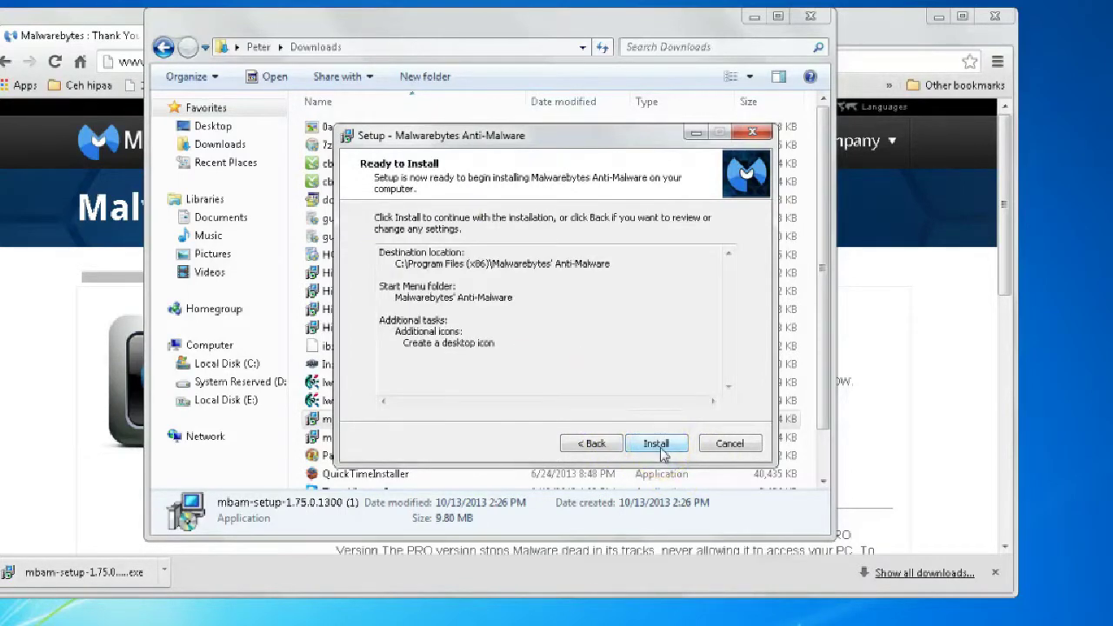
# Install Malwarebytes Anti-Malware with the free PRO trial unticked and finish setup
pyautogui.click(661, 449)
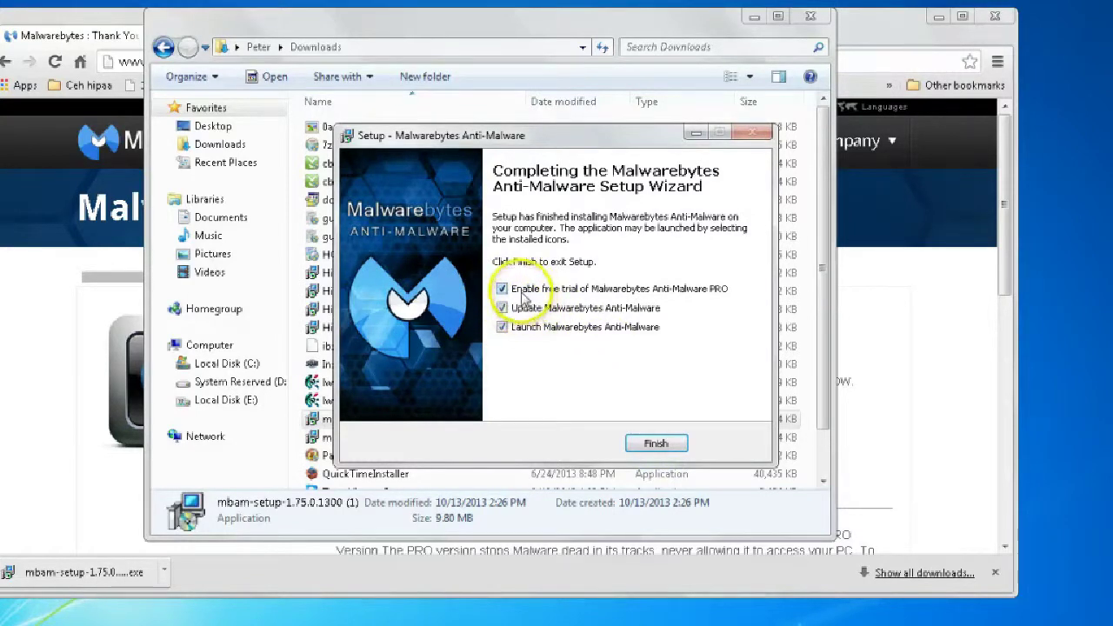
pyautogui.click(502, 290)
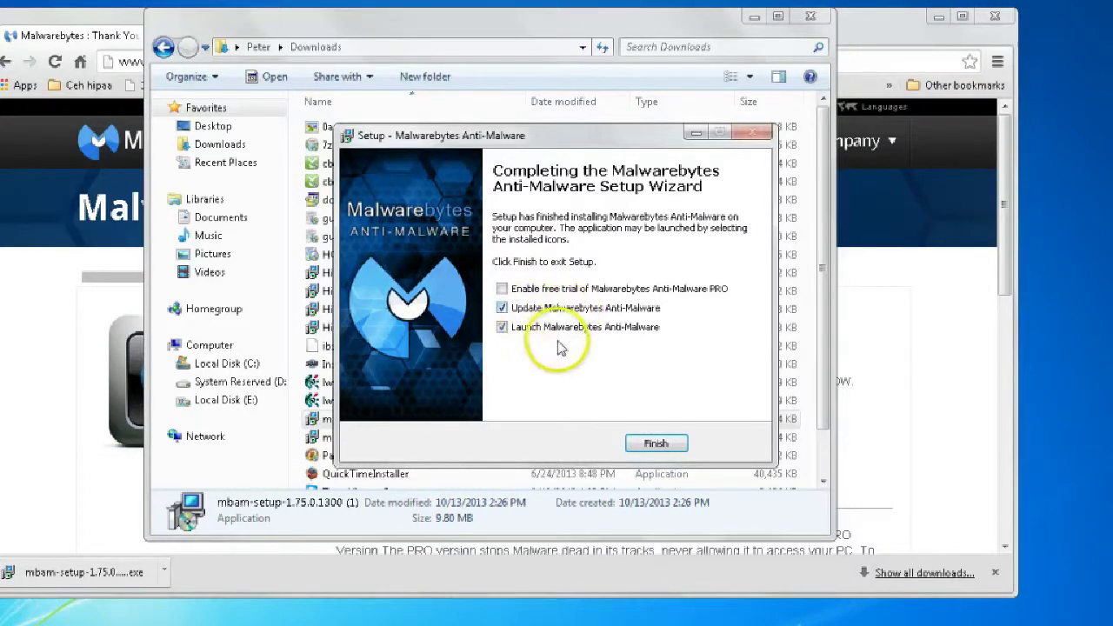
pyautogui.click(661, 446)
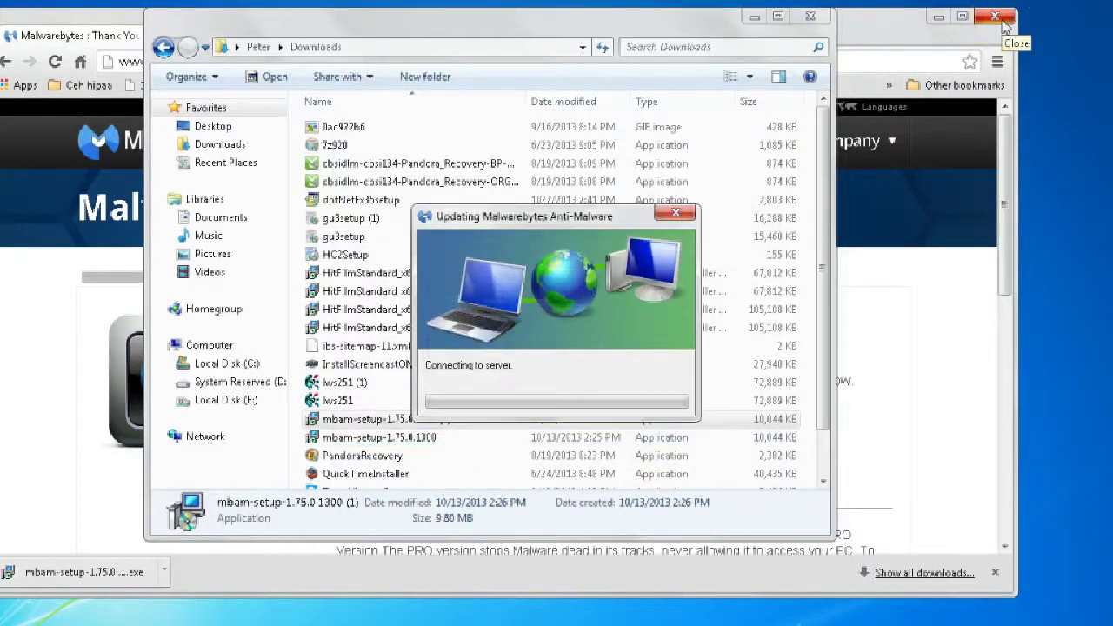
# Close Chrome and the Downloads window, then confirm the database update to v2013.10.13.06
pyautogui.click(996, 17)
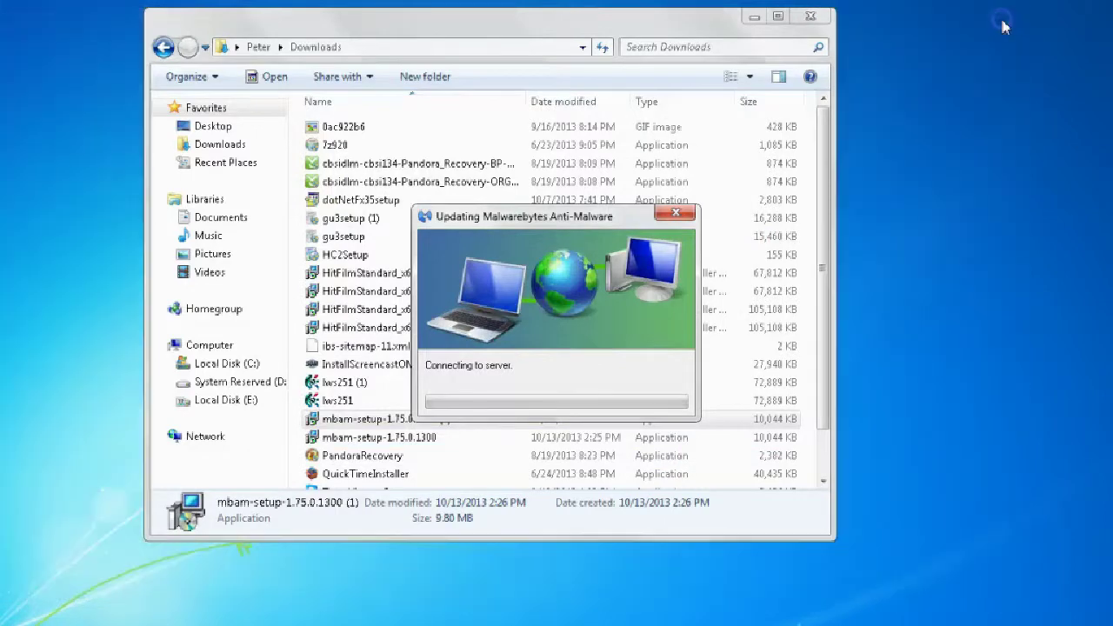
pyautogui.click(811, 17)
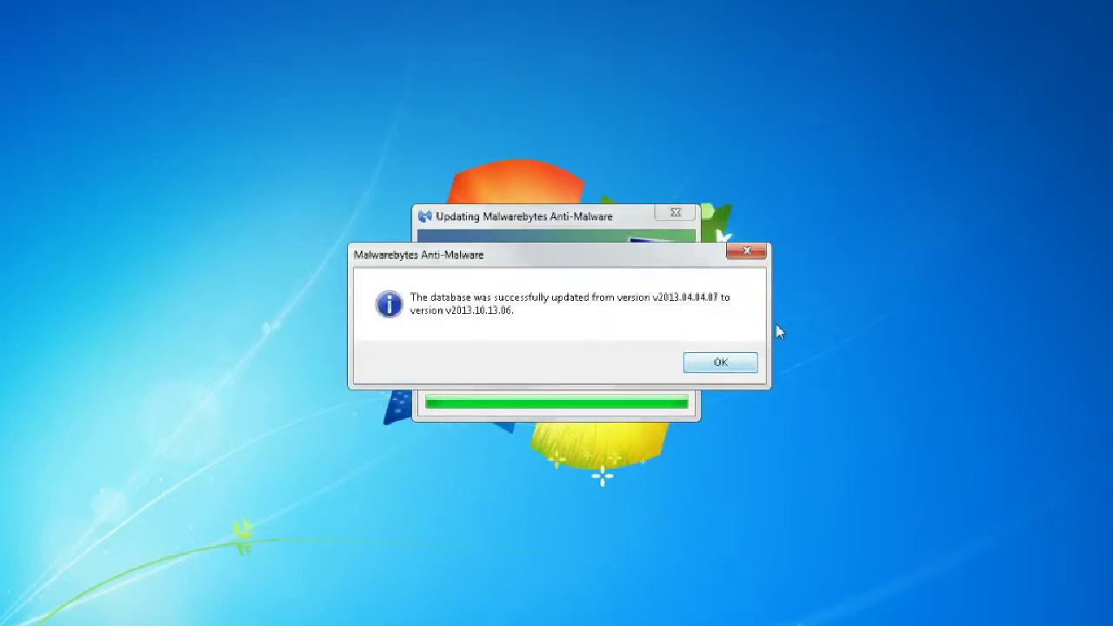
pyautogui.click(720, 363)
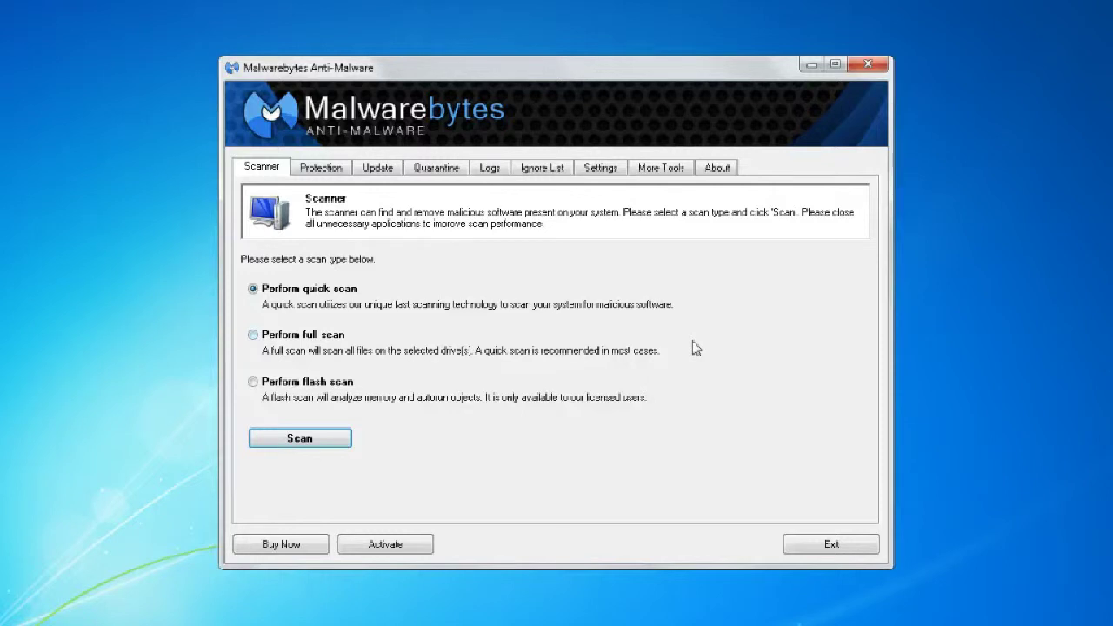
# Run a full scan of C:\ only, with drives D:\ and E:\ unticked
pyautogui.click(252, 336)
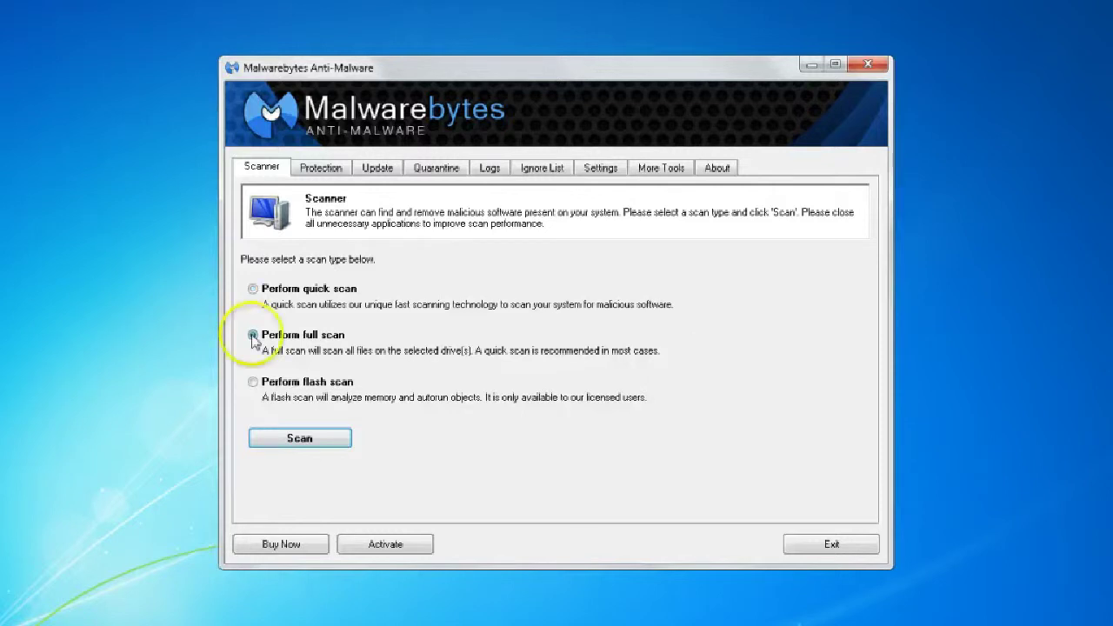
pyautogui.click(299, 438)
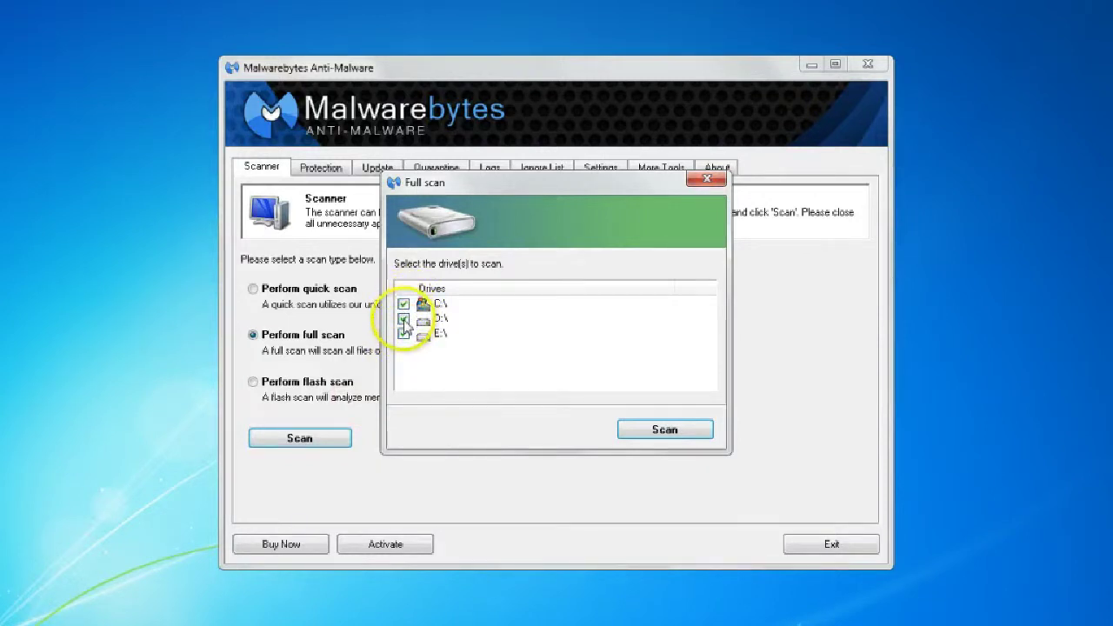
pyautogui.click(404, 318)
pyautogui.click(403, 334)
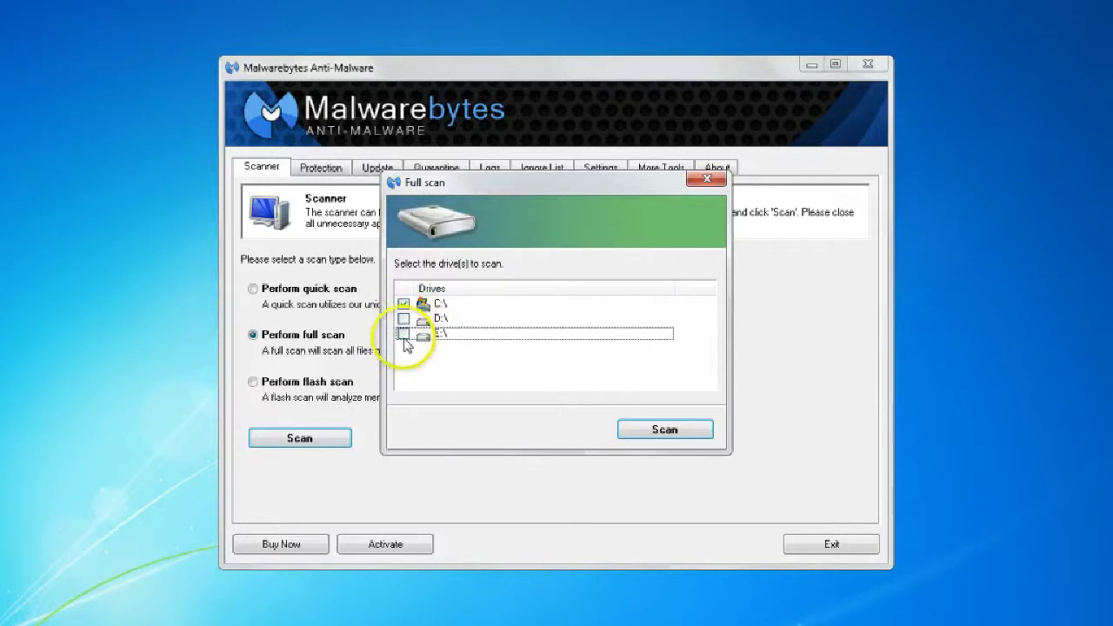
pyautogui.click(659, 432)
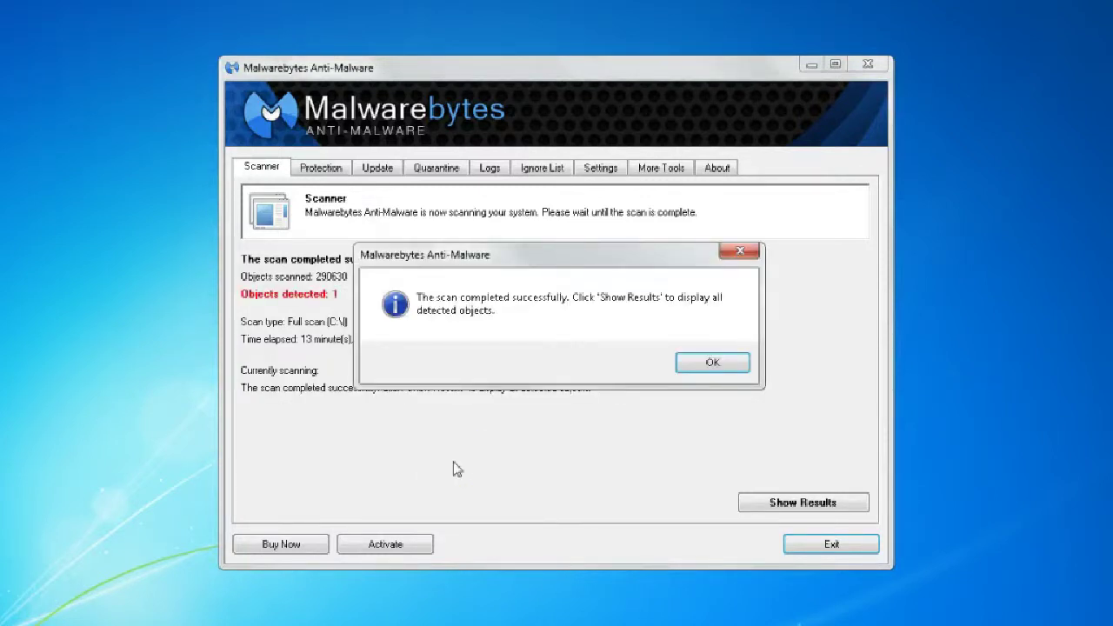
# Show the scan results and tick the PUP.Optional.Somoto detection (HC2Setup.exe) for removal
pyautogui.click(700, 370)
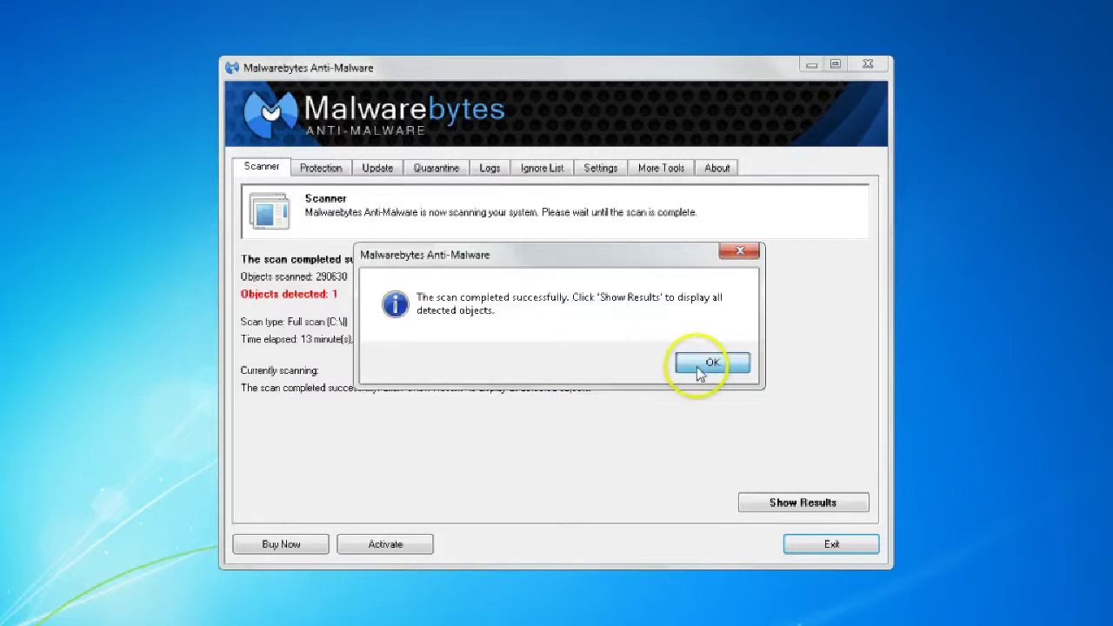
pyautogui.click(796, 505)
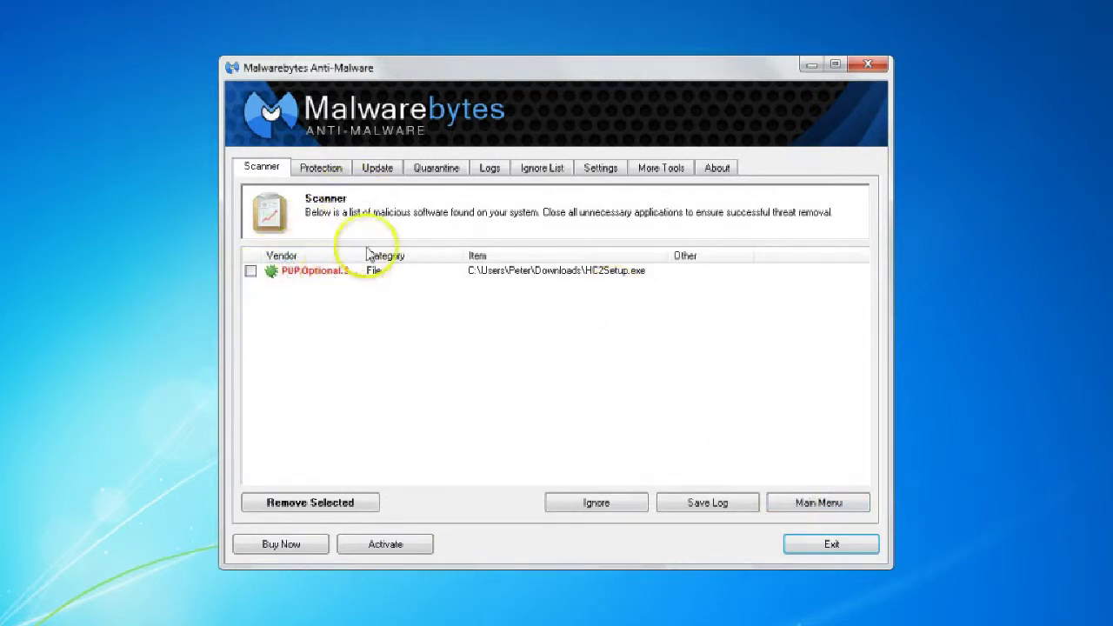
pyautogui.moveTo(491, 265); pyautogui.dragTo(494, 261)
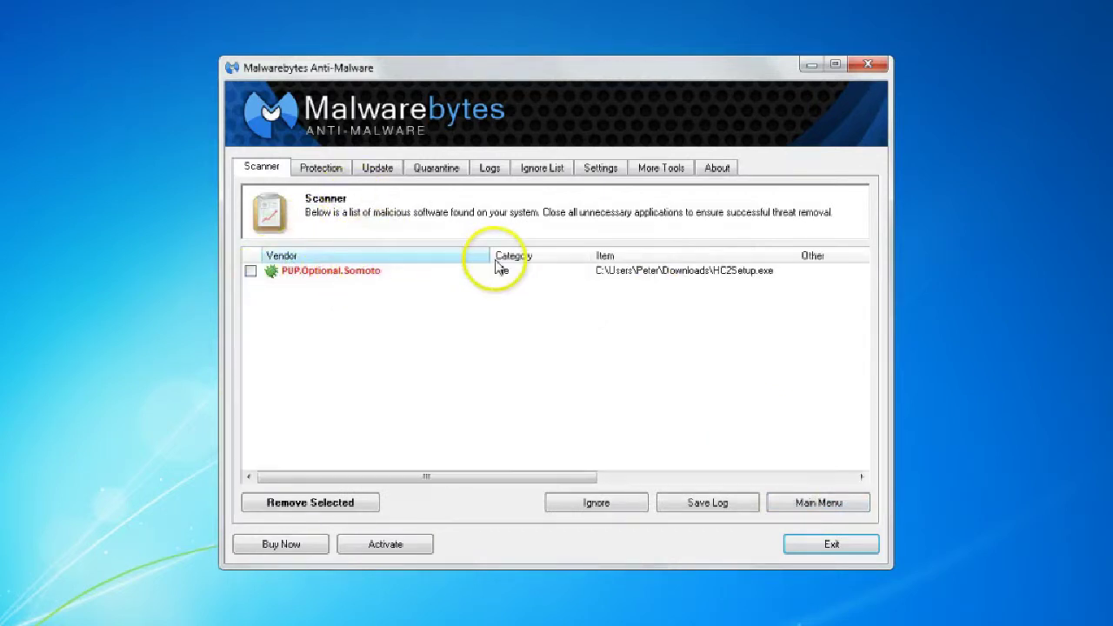
pyautogui.click(251, 271)
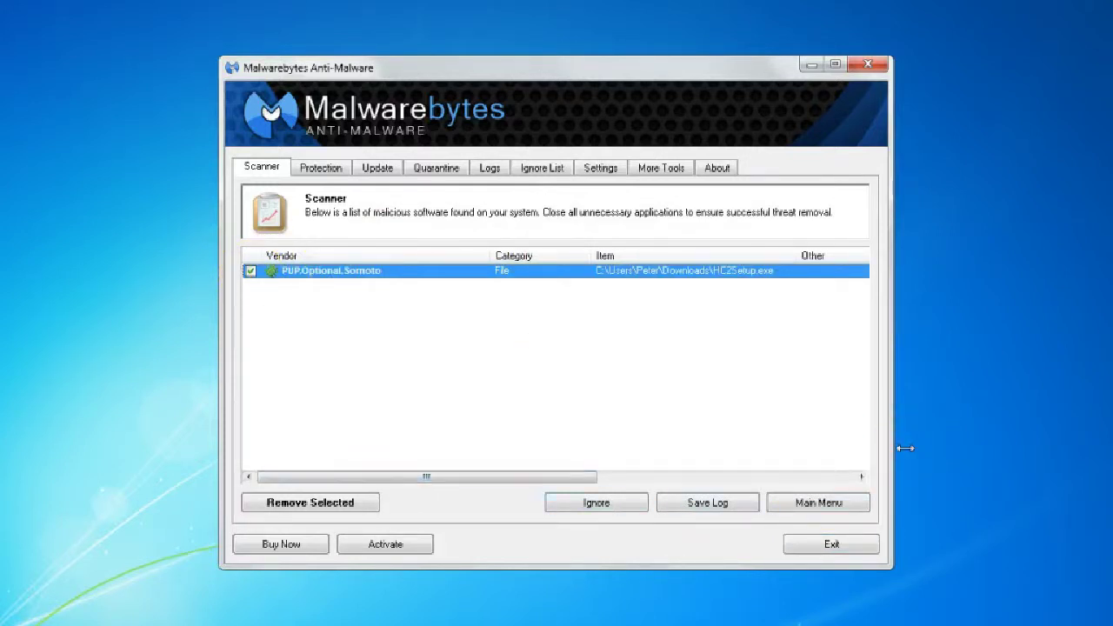
# Remove the selected PUP.Optional.Somoto item, bringing up the removal log in Notepad
pyautogui.click(311, 503)
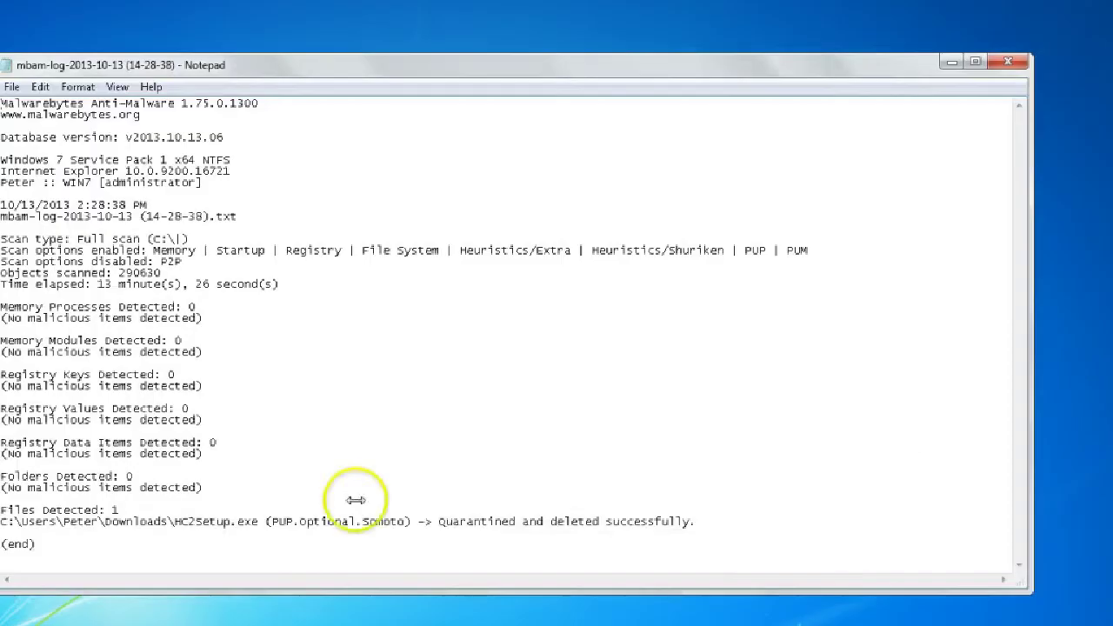